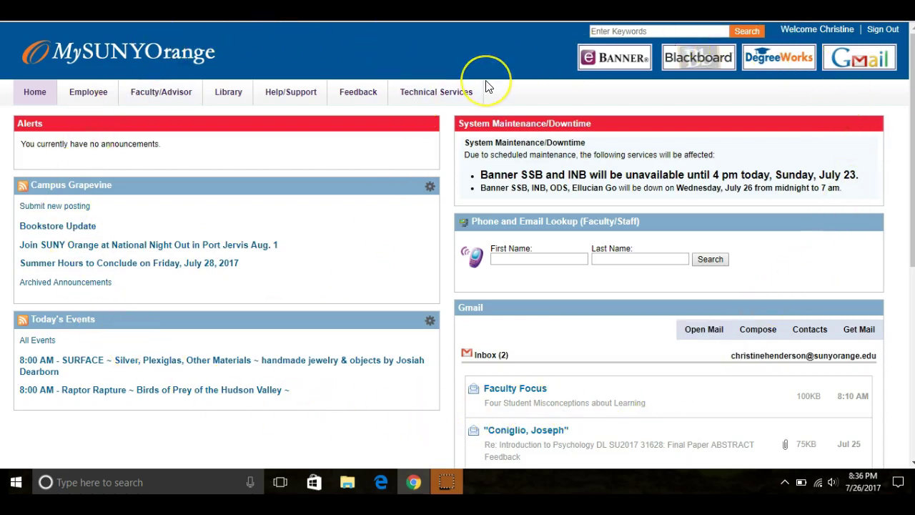
Go to the library section of the portal and open its list of article databases by subject.
{"action": "left_click", "coordinate": [226, 91]}
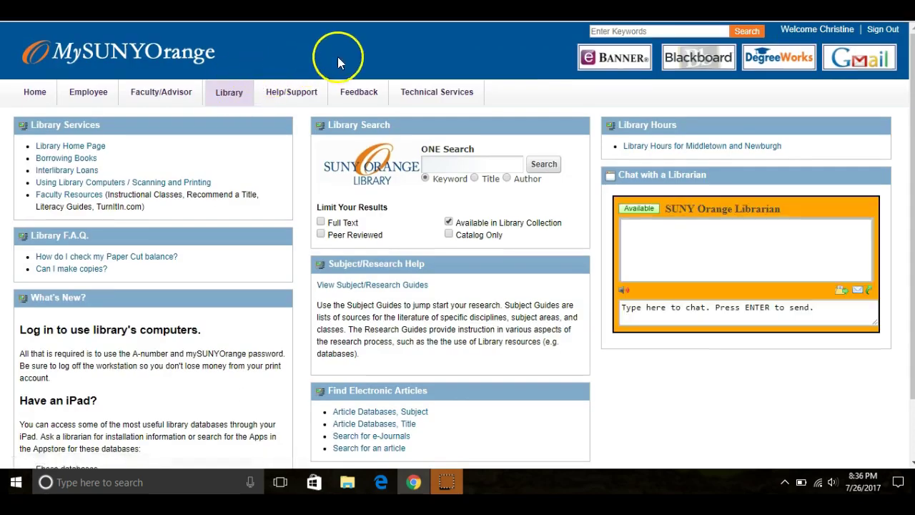
{"action": "left_click", "coordinate": [490, 342]}
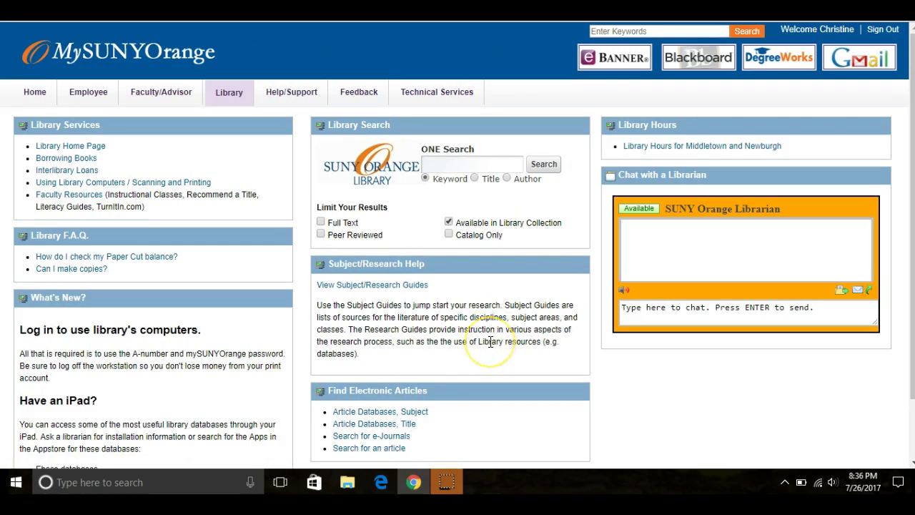
{"action": "scroll", "coordinate": [490, 344], "scroll_direction": "down", "scroll_amount": 2}
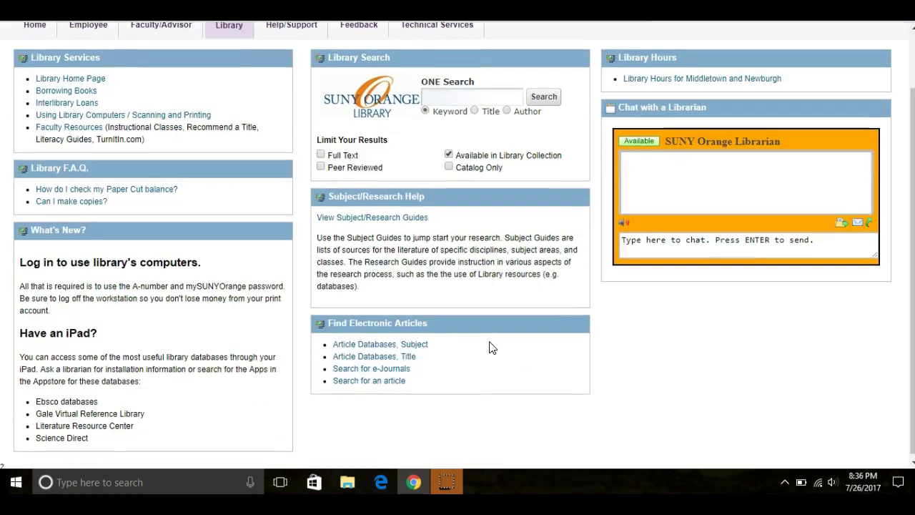
{"action": "left_click", "coordinate": [386, 345]}
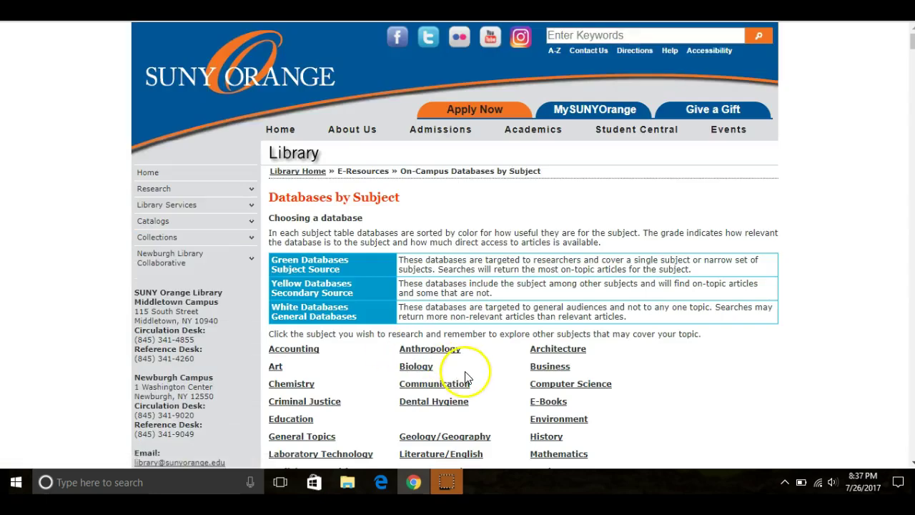
Find the Psychology subject's databases and connect to Psychology Journals ProQuest.
{"action": "scroll", "coordinate": [468, 379], "scroll_direction": "down", "scroll_amount": 1}
{"action": "scroll", "coordinate": [468, 378], "scroll_direction": "down", "scroll_amount": 2}
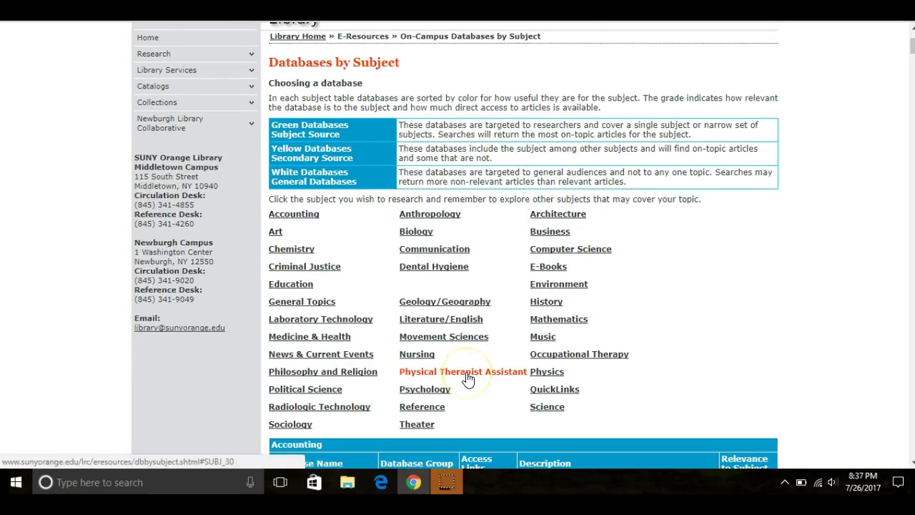
{"action": "left_click", "coordinate": [432, 389]}
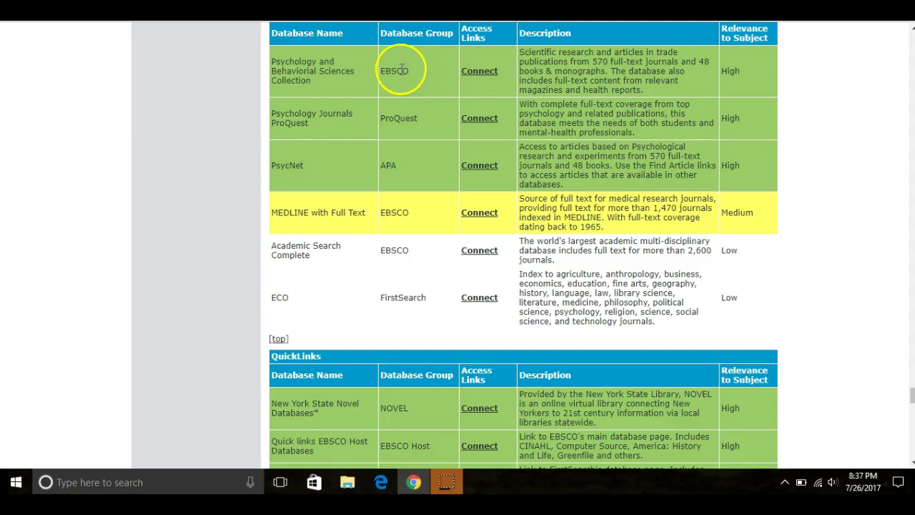
{"action": "left_click", "coordinate": [476, 119]}
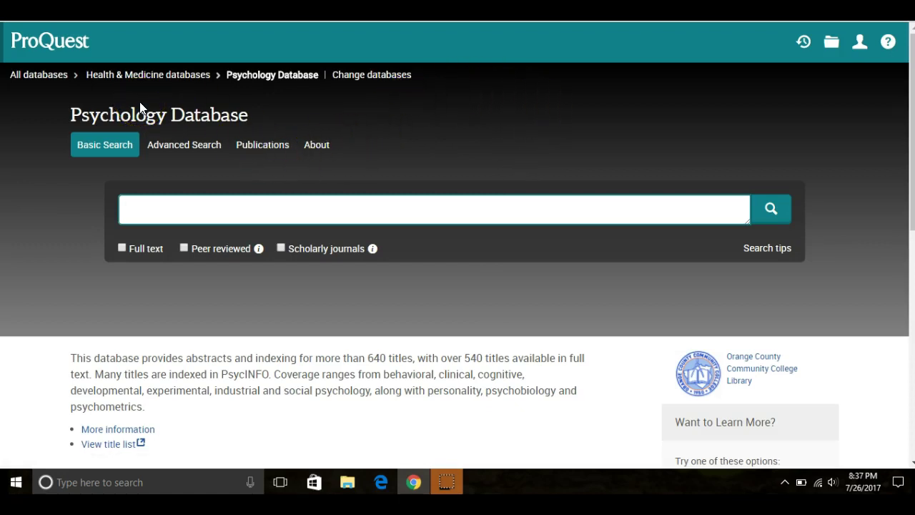
Set up an advanced search that combines the terms anxiety AND 9/11.
{"action": "left_click", "coordinate": [104, 152]}
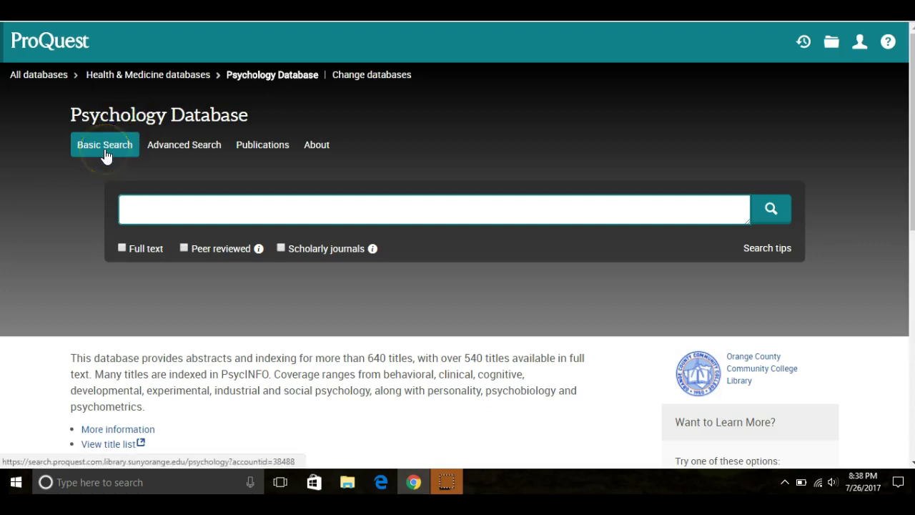
{"action": "left_click", "coordinate": [187, 148]}
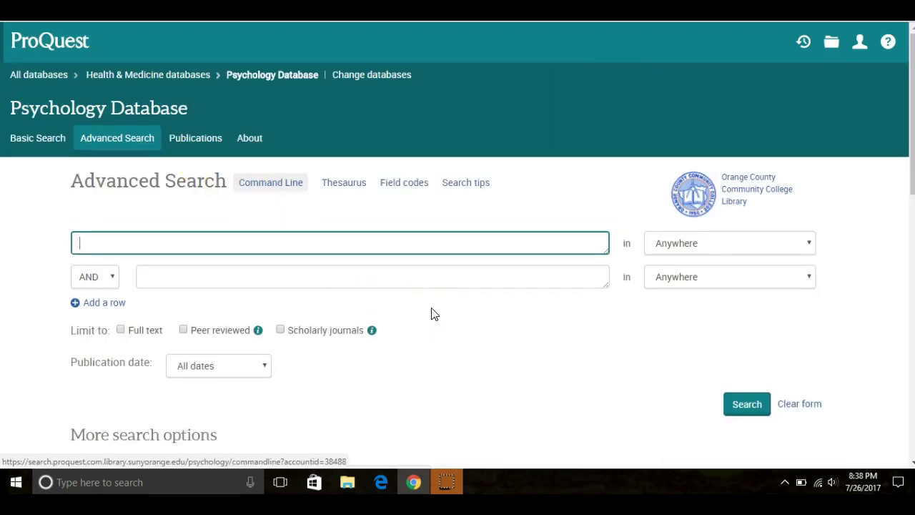
{"action": "scroll", "coordinate": [431, 314], "scroll_direction": "down", "scroll_amount": 1}
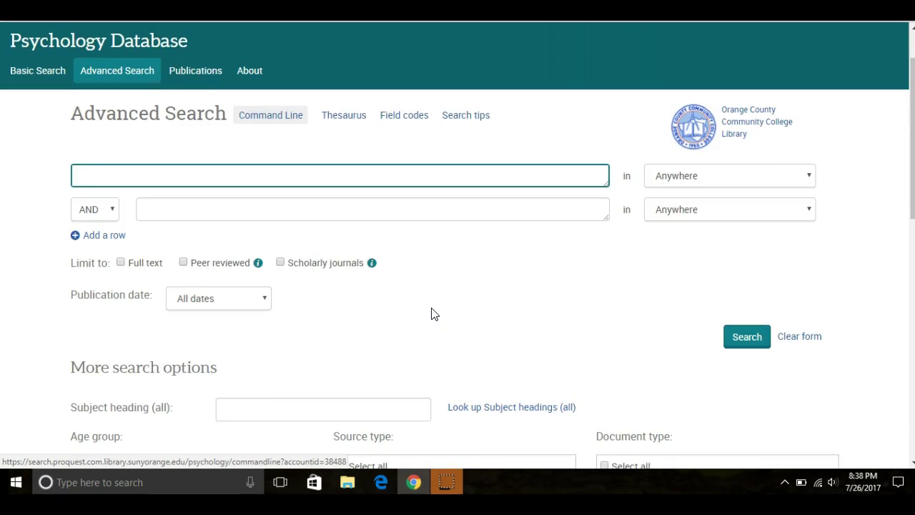
{"action": "type", "text": "anxiety"}
{"action": "left_click", "coordinate": [144, 179]}
{"action": "left_click", "coordinate": [95, 191]}
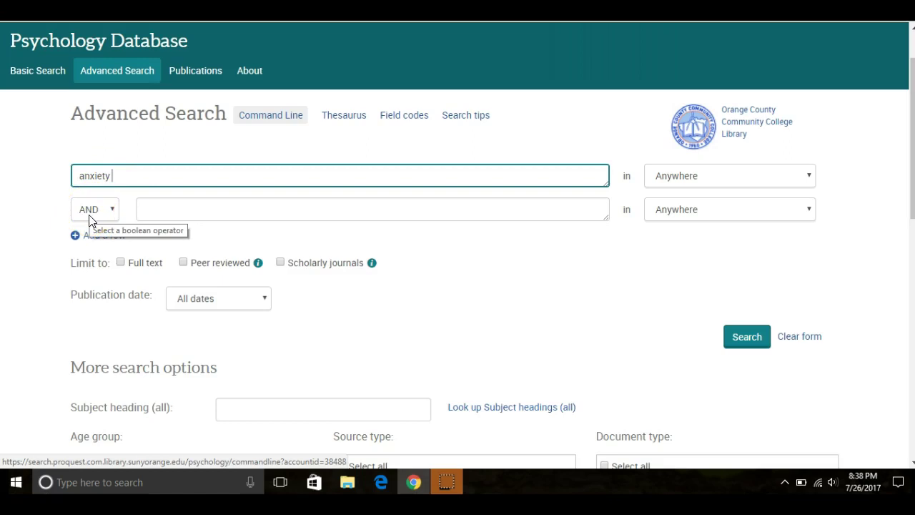
{"action": "left_click", "coordinate": [153, 208]}
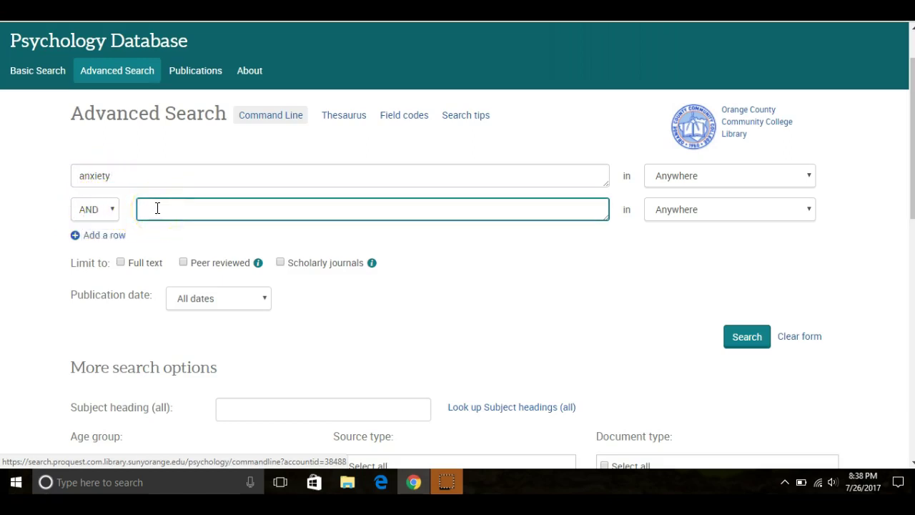
{"action": "type", "text": "9/11"}
Limit the search to full text, peer-reviewed items and scholarly journals.
{"action": "left_click", "coordinate": [119, 263]}
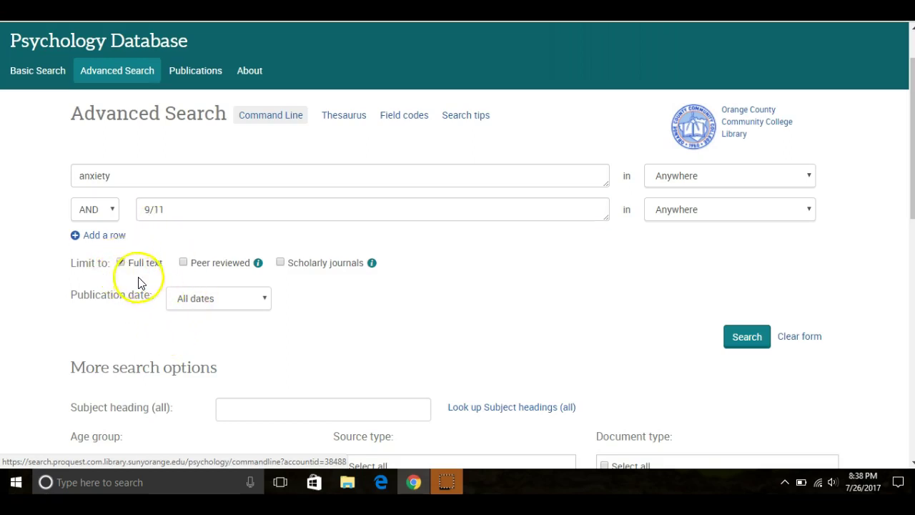
{"action": "left_click", "coordinate": [184, 263]}
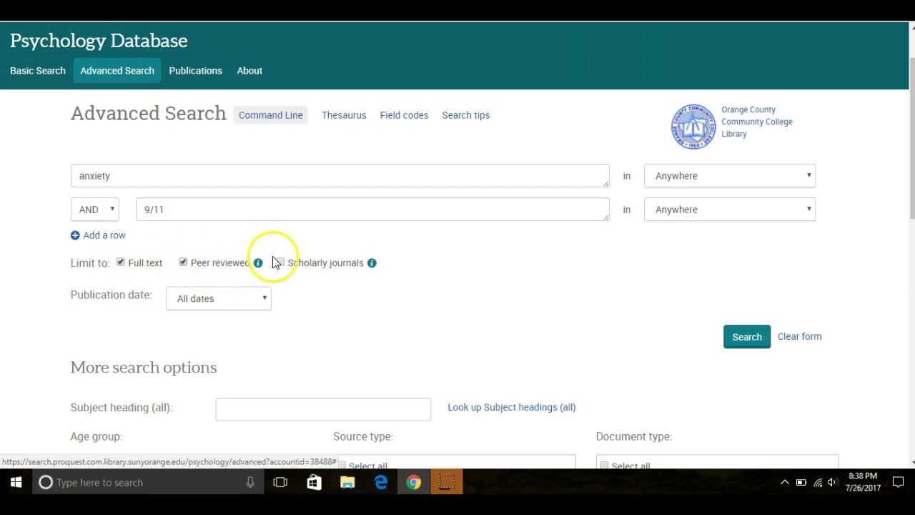
{"action": "left_click", "coordinate": [280, 263]}
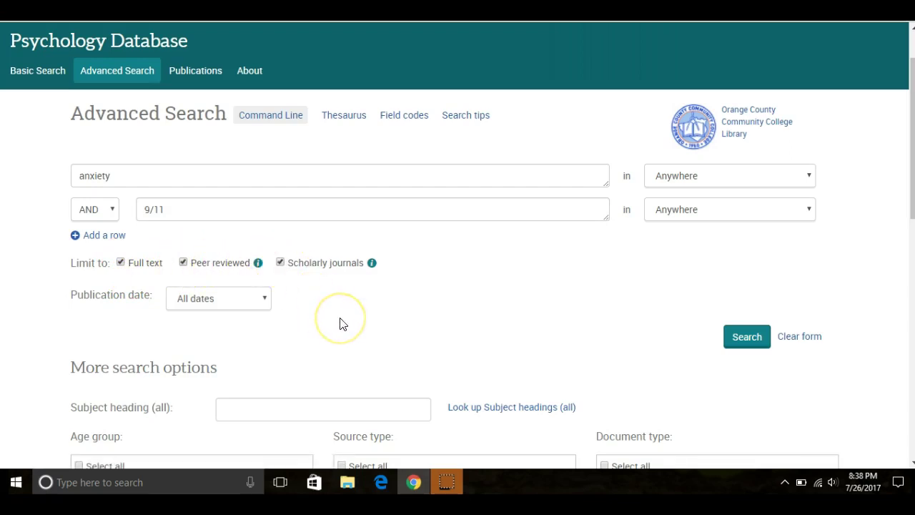
Restrict the document type to Article and the source type to Scholarly Journals.
{"action": "scroll", "coordinate": [340, 323], "scroll_direction": "down", "scroll_amount": 3}
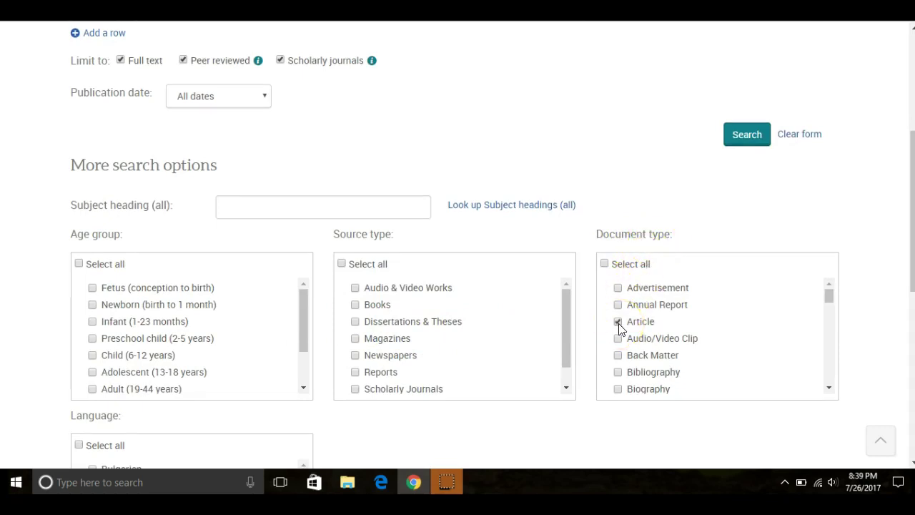
{"action": "left_click", "coordinate": [356, 389]}
{"action": "scroll", "coordinate": [520, 425], "scroll_direction": "down", "scroll_amount": 2}
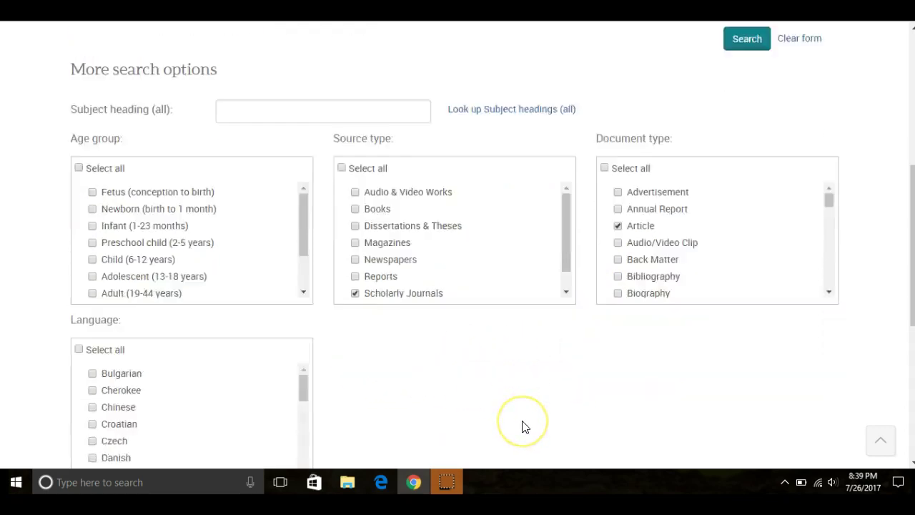
{"action": "scroll", "coordinate": [522, 427], "scroll_direction": "down", "scroll_amount": 2}
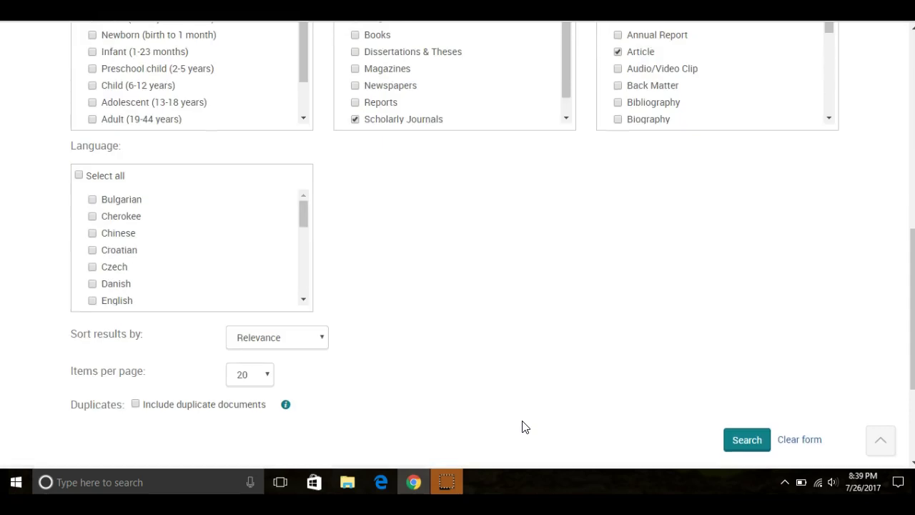
Restrict the publication date to a specific date range starting in 2012 and ending in 2017.
{"action": "scroll", "coordinate": [521, 426], "scroll_direction": "up", "scroll_amount": 5}
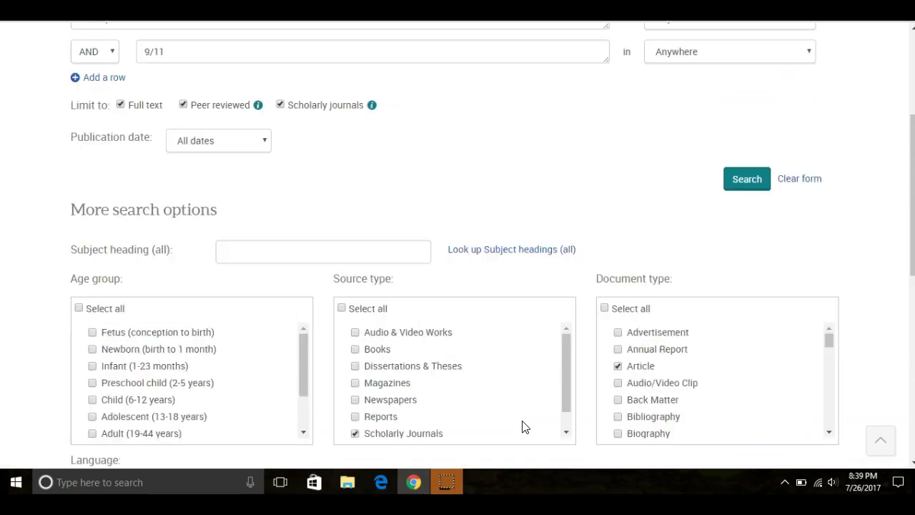
{"action": "left_click", "coordinate": [264, 167]}
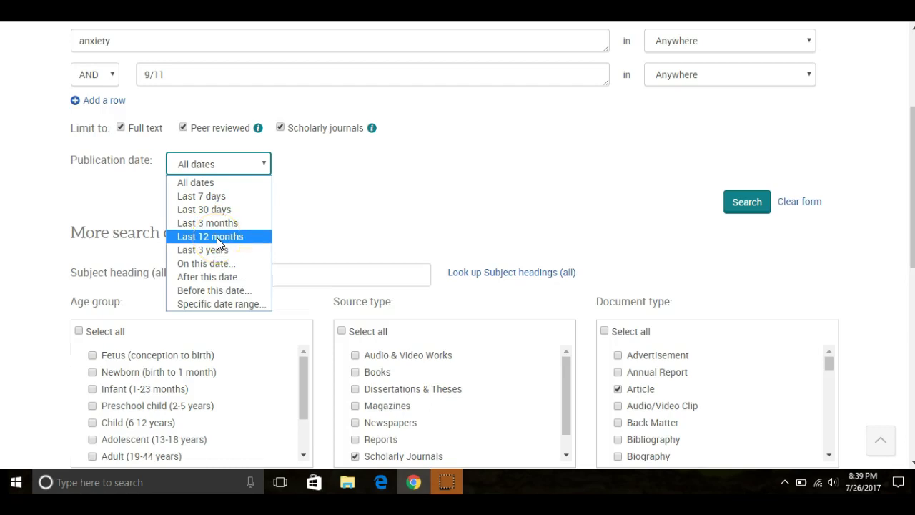
{"action": "left_click", "coordinate": [210, 303]}
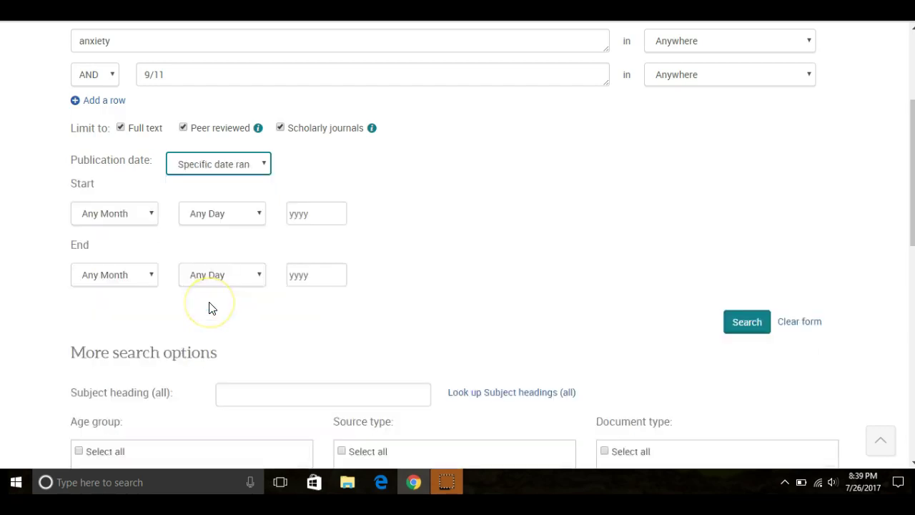
{"action": "left_click", "coordinate": [316, 213]}
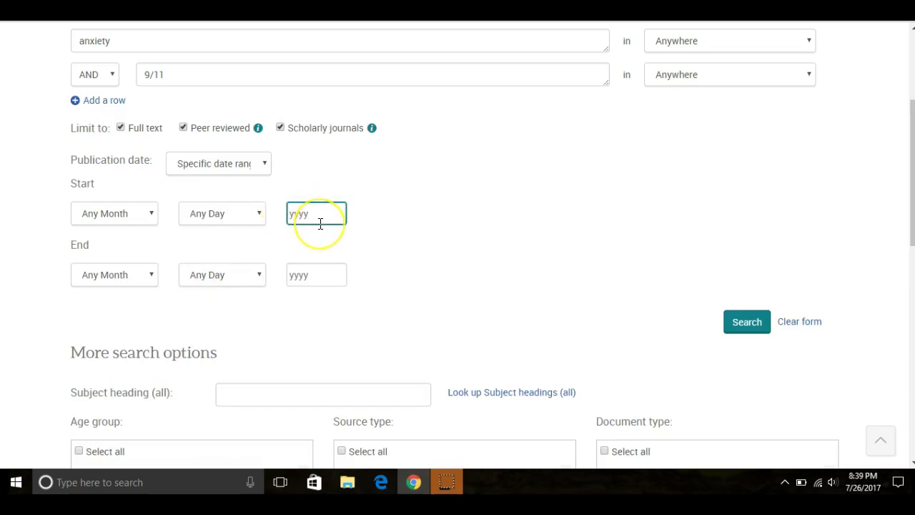
{"action": "type", "text": "2012"}
{"action": "left_click", "coordinate": [313, 279]}
{"action": "type", "text": "2017"}
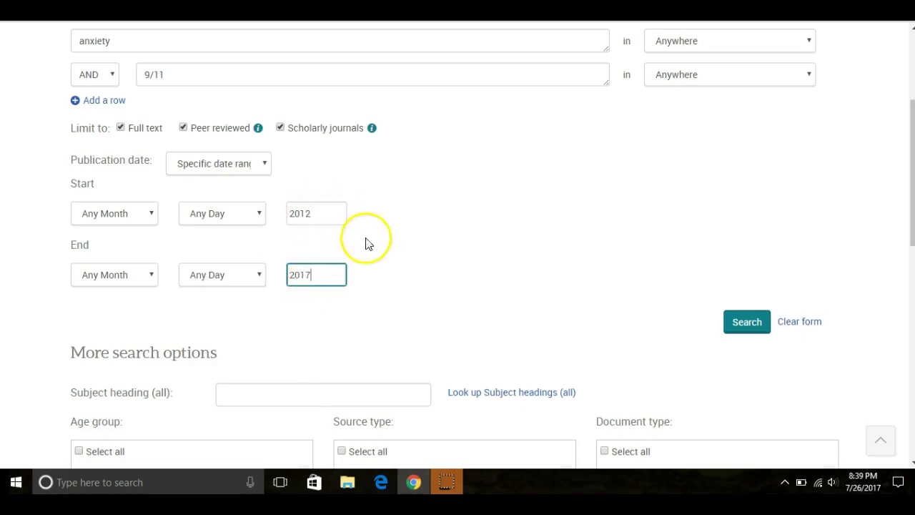
Run the advanced search with the chosen limits and look over the first articles in the results.
{"action": "scroll", "coordinate": [288, 307], "scroll_direction": "up", "scroll_amount": 2}
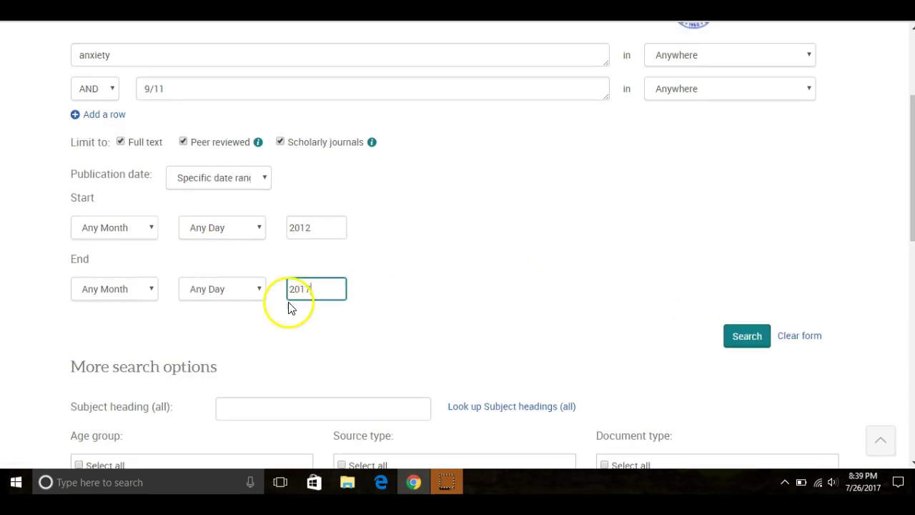
{"action": "scroll", "coordinate": [375, 325], "scroll_direction": "down", "scroll_amount": 2}
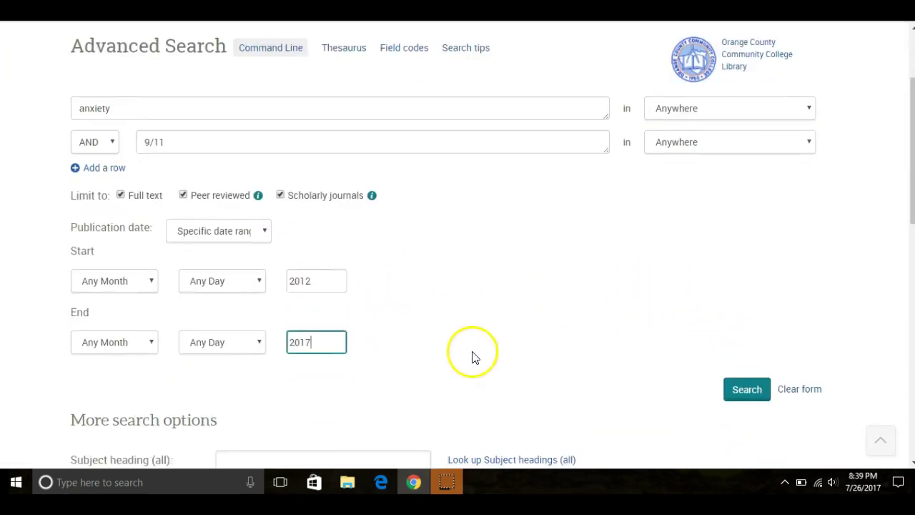
{"action": "left_click", "coordinate": [748, 329]}
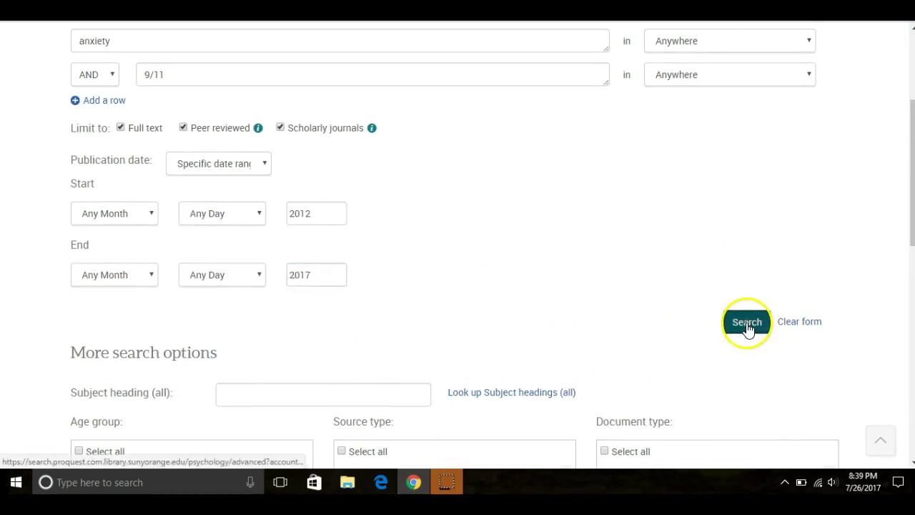
{"action": "left_click", "coordinate": [501, 314]}
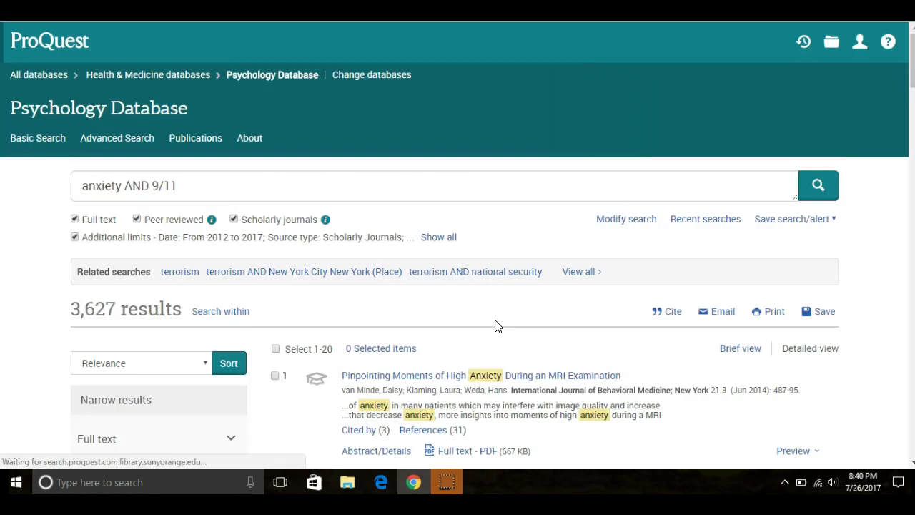
{"action": "scroll", "coordinate": [497, 326], "scroll_direction": "down", "scroll_amount": 1}
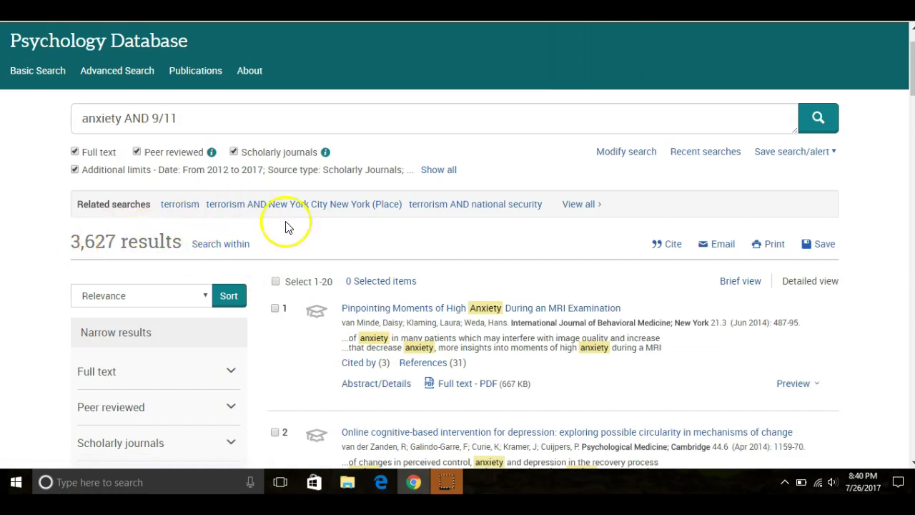
{"action": "scroll", "coordinate": [498, 326], "scroll_direction": "down", "scroll_amount": 2}
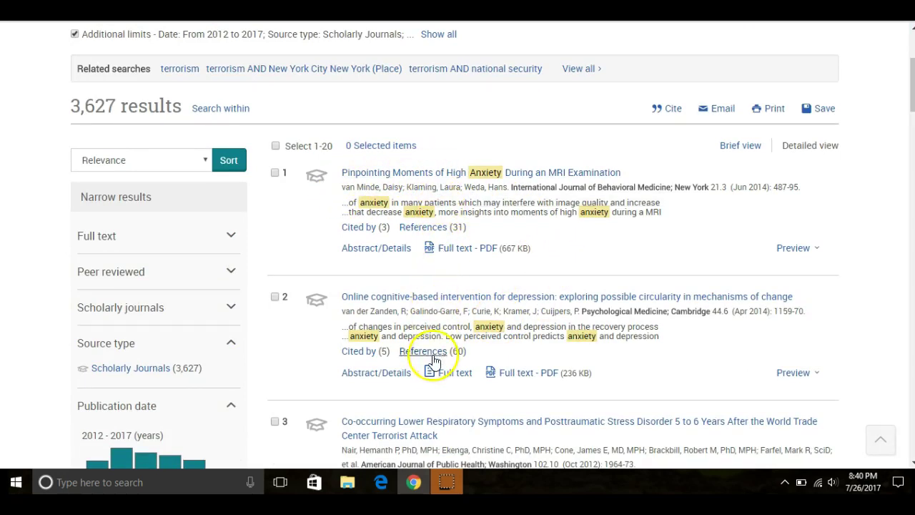
Replace 9/11 with bullying in the search query and run the search for anxiety AND bullying.
{"action": "scroll", "coordinate": [418, 392], "scroll_direction": "up", "scroll_amount": 2}
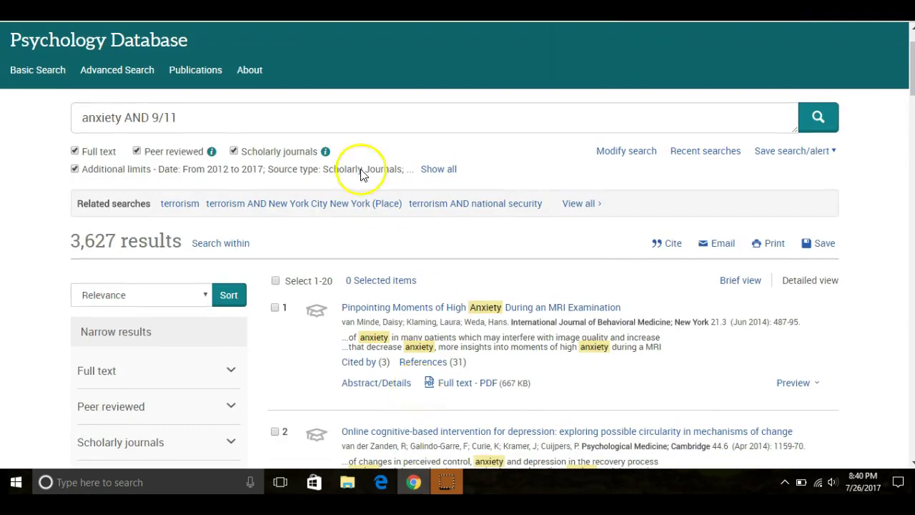
{"action": "left_click_drag", "start_coordinate": [179, 119], "coordinate": [147, 119]}
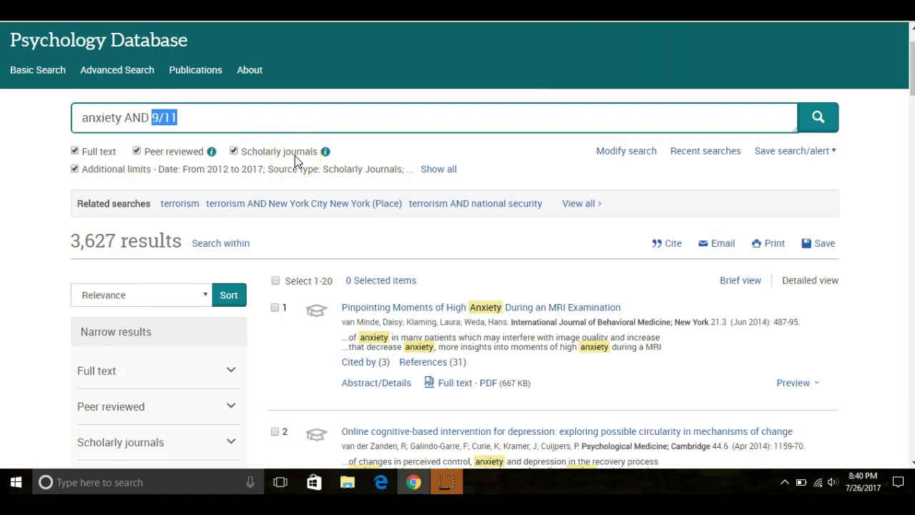
{"action": "type", "text": "bullying"}
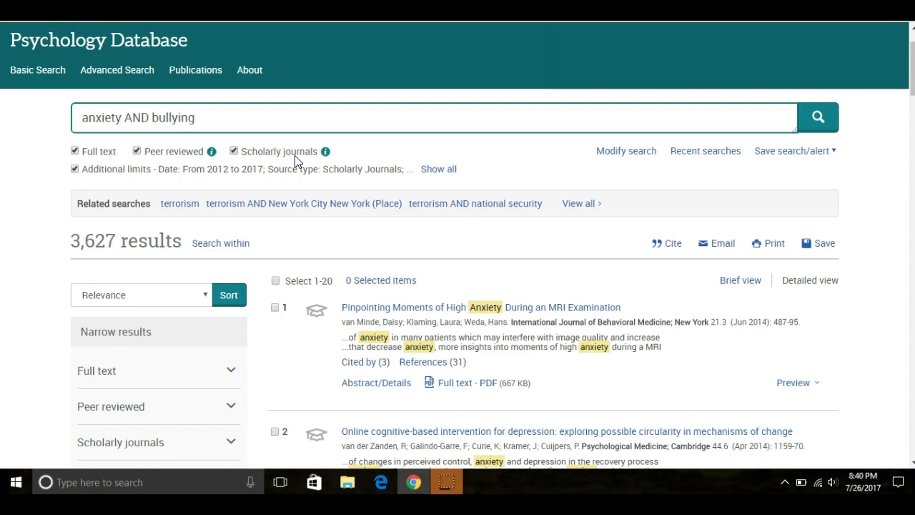
{"action": "key", "text": "Return"}
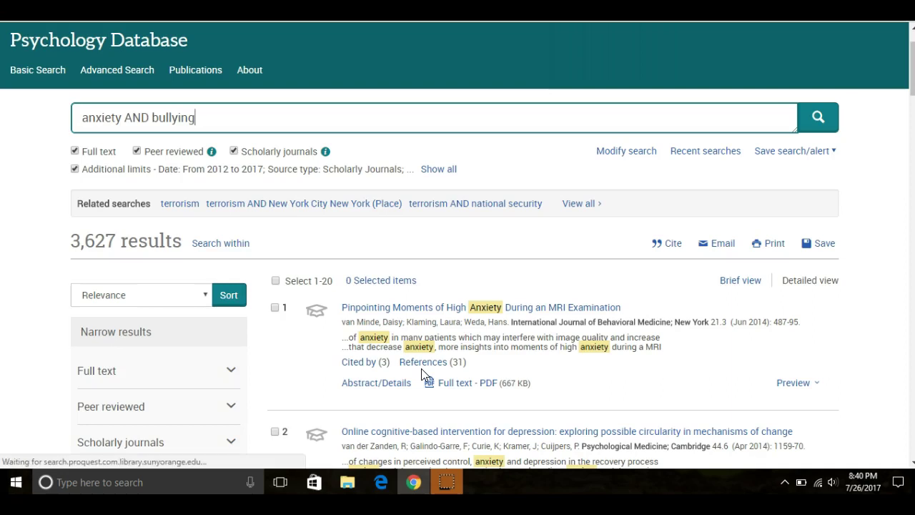
{"action": "left_click", "coordinate": [83, 69]}
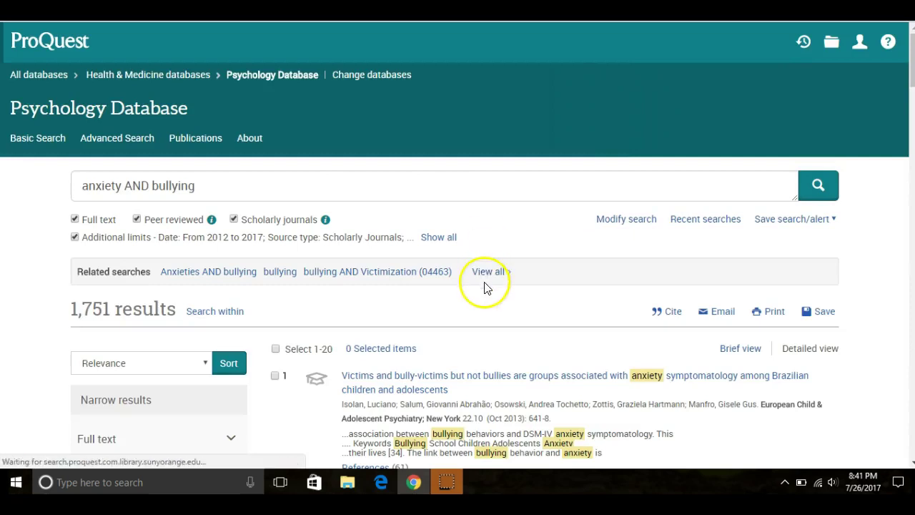
{"action": "scroll", "coordinate": [178, 409], "scroll_direction": "down", "scroll_amount": 1}
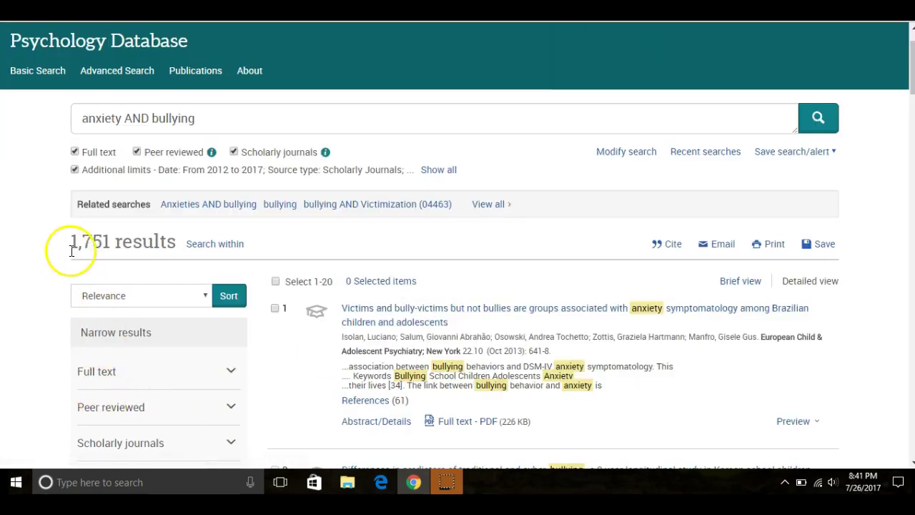
Look through the first articles in the anxiety AND bullying results and the filters available for narrowing them.
{"action": "scroll", "coordinate": [448, 295], "scroll_direction": "down", "scroll_amount": 2}
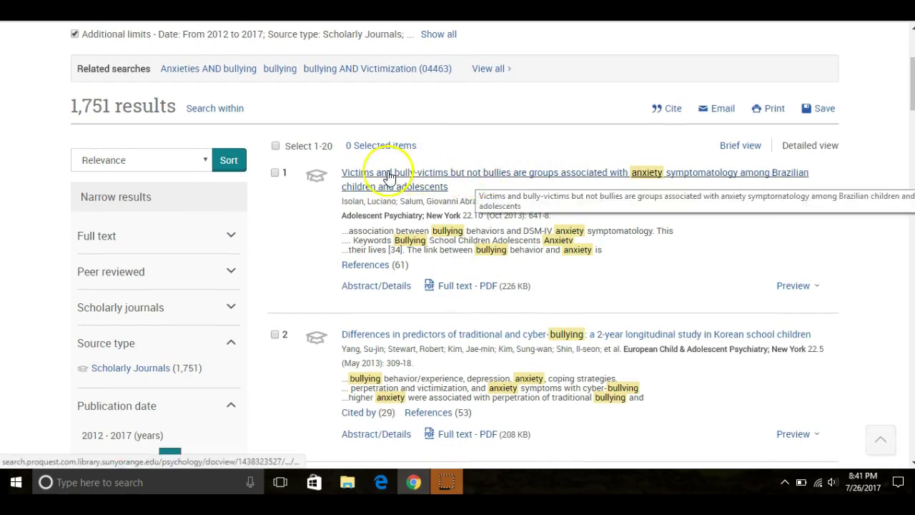
{"action": "scroll", "coordinate": [398, 327], "scroll_direction": "down", "scroll_amount": 1}
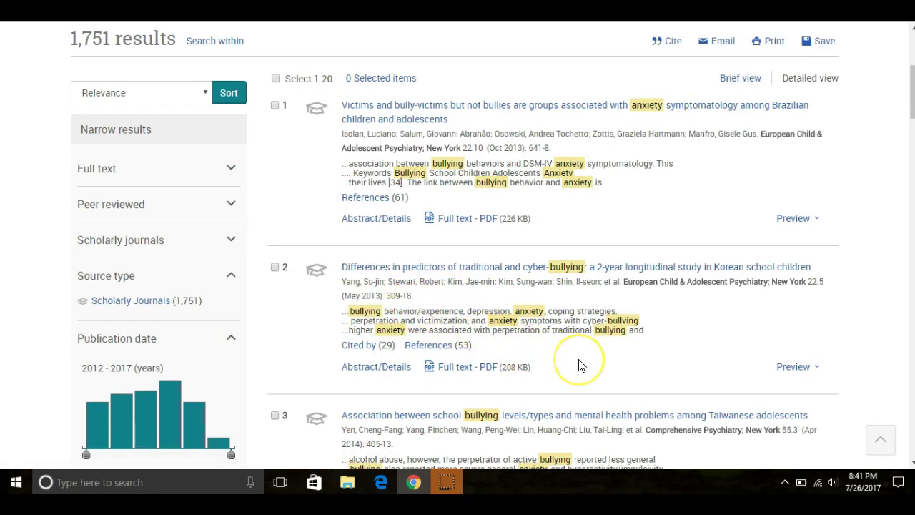
{"action": "scroll", "coordinate": [577, 365], "scroll_direction": "down", "scroll_amount": 2}
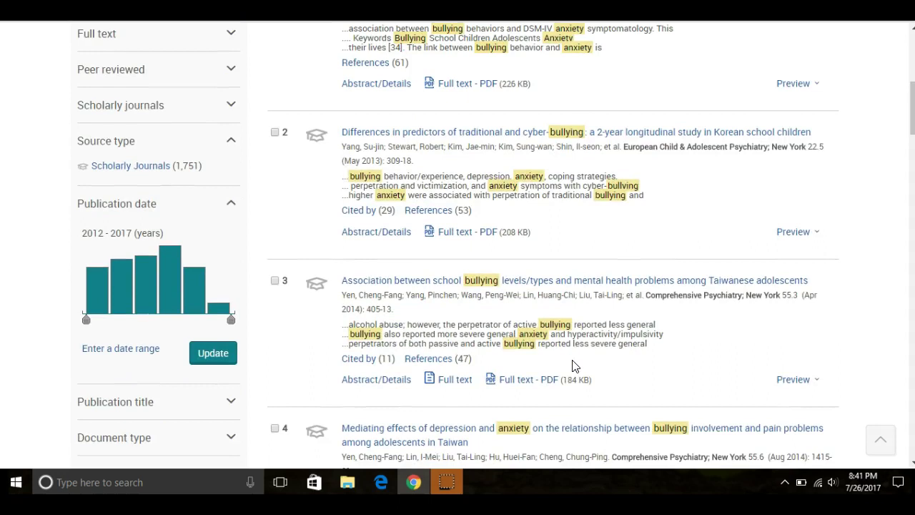
{"action": "scroll", "coordinate": [572, 365], "scroll_direction": "down", "scroll_amount": 2}
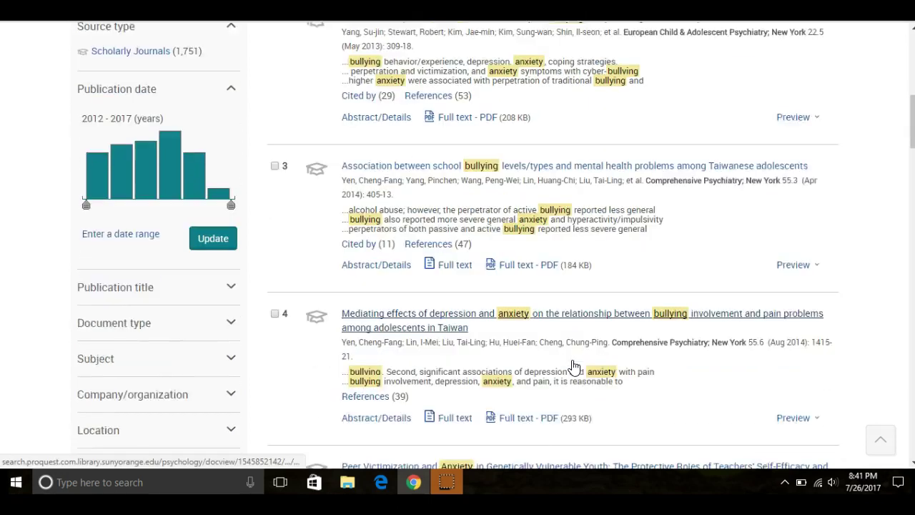
{"action": "scroll", "coordinate": [574, 361], "scroll_direction": "down", "scroll_amount": 2}
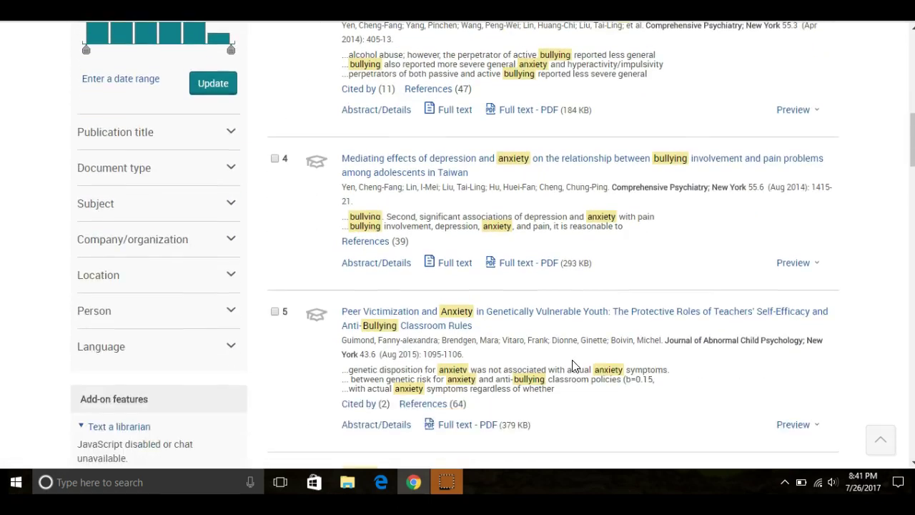
{"action": "scroll", "coordinate": [572, 365], "scroll_direction": "up", "scroll_amount": 5}
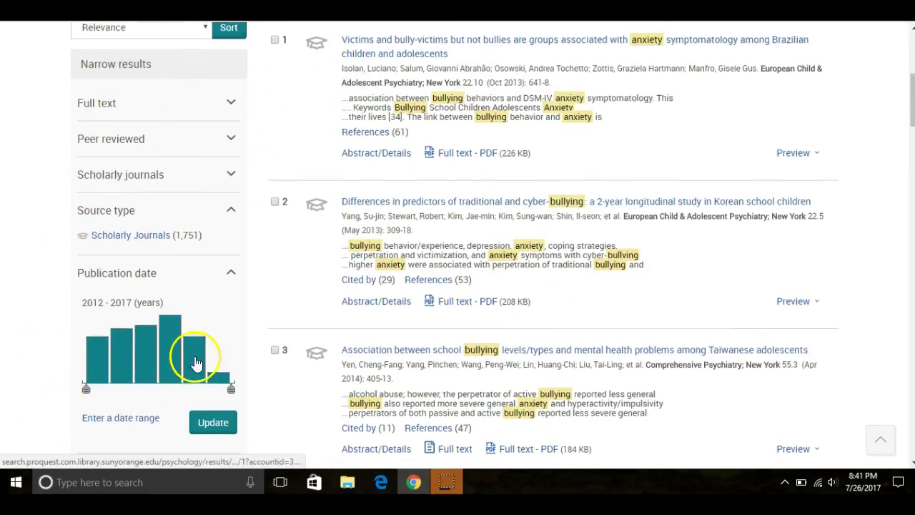
{"action": "scroll", "coordinate": [193, 363], "scroll_direction": "up", "scroll_amount": 1}
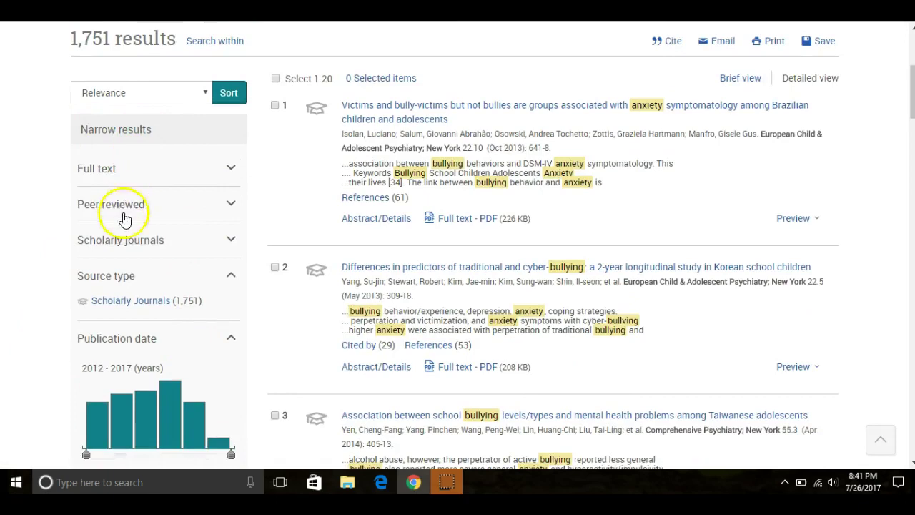
{"action": "scroll", "coordinate": [133, 330], "scroll_direction": "down", "scroll_amount": 5}
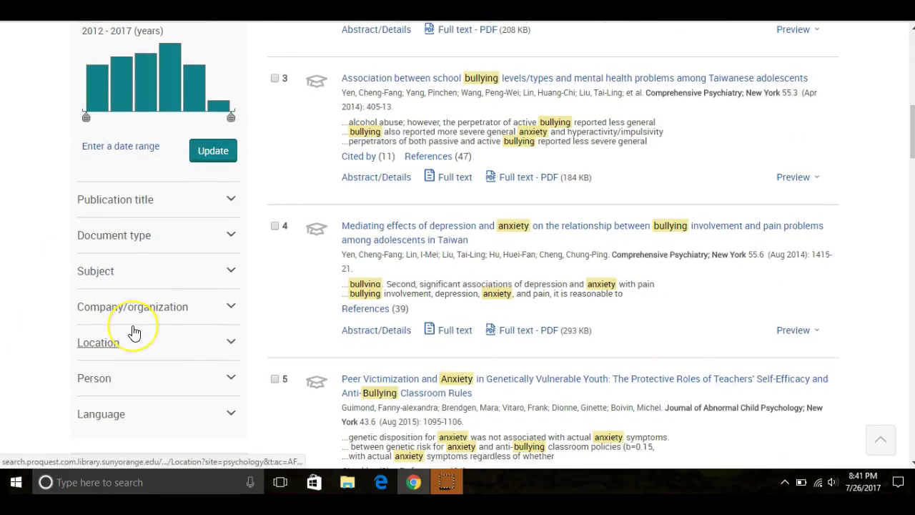
{"action": "scroll", "coordinate": [133, 332], "scroll_direction": "down", "scroll_amount": 2}
{"action": "scroll", "coordinate": [133, 332], "scroll_direction": "up", "scroll_amount": 2}
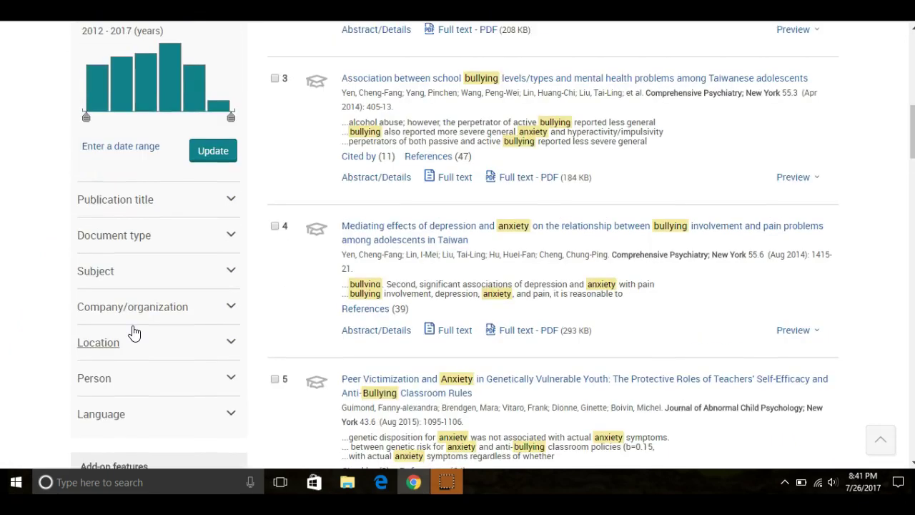
{"action": "scroll", "coordinate": [133, 331], "scroll_direction": "up", "scroll_amount": 4}
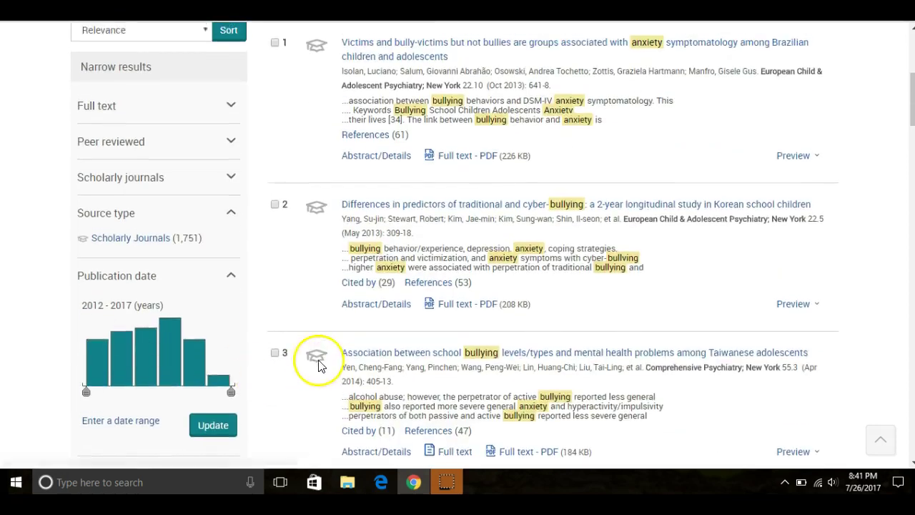
{"action": "scroll", "coordinate": [478, 352], "scroll_direction": "up", "scroll_amount": 2}
{"action": "scroll", "coordinate": [479, 352], "scroll_direction": "up", "scroll_amount": 1}
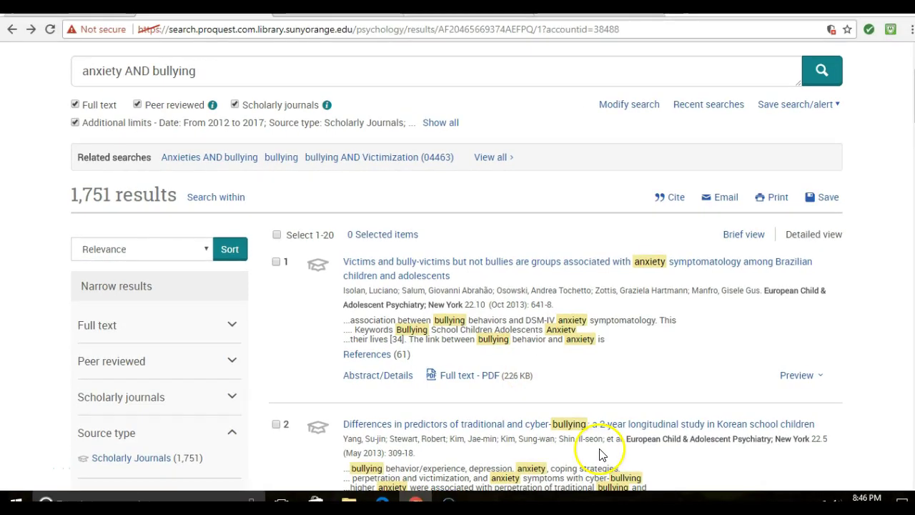
Open the third article, "Association between school bullying levels/types and mental health problems among Taiwanese adolescents".
{"action": "scroll", "coordinate": [518, 382], "scroll_direction": "down", "scroll_amount": 5}
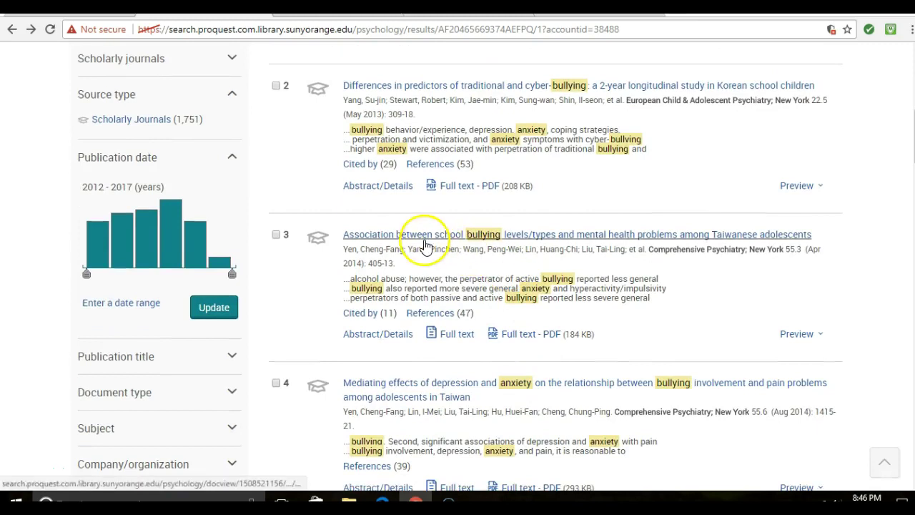
{"action": "left_click", "coordinate": [422, 240]}
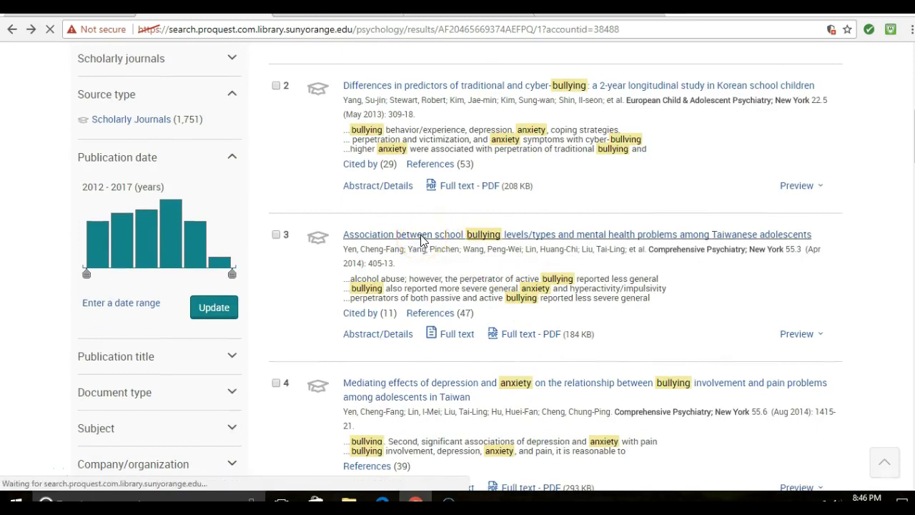
{"action": "left_click", "coordinate": [411, 236]}
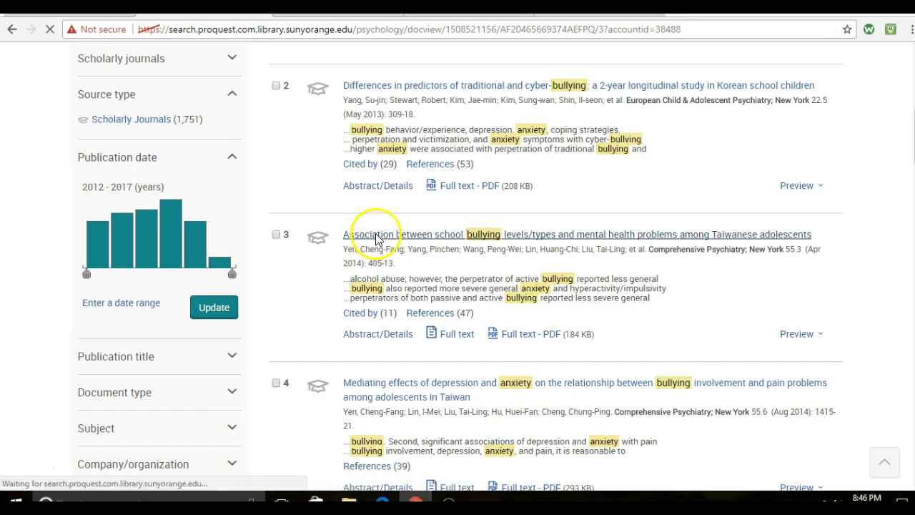
{"action": "left_click", "coordinate": [420, 261]}
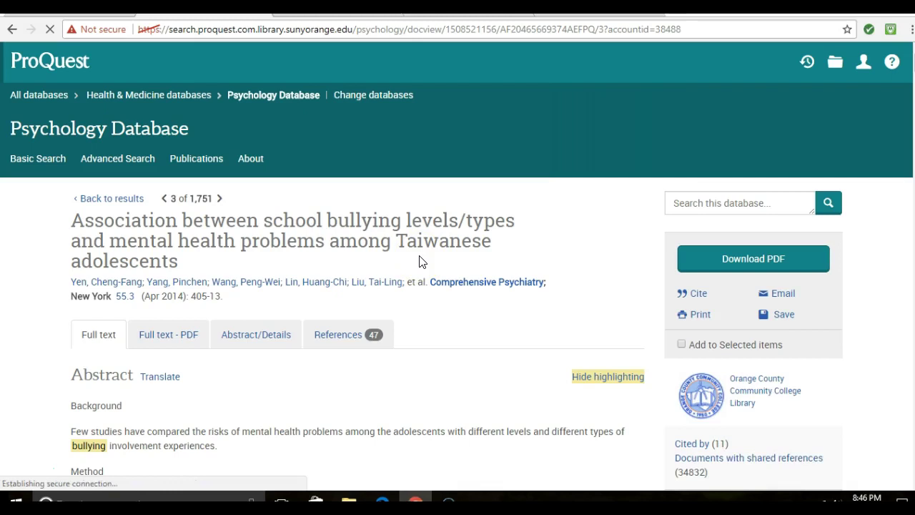
Generate the article's citation in the APA 6th - American Psychological Association, 6th Edition style.
{"action": "scroll", "coordinate": [420, 262], "scroll_direction": "down", "scroll_amount": 1}
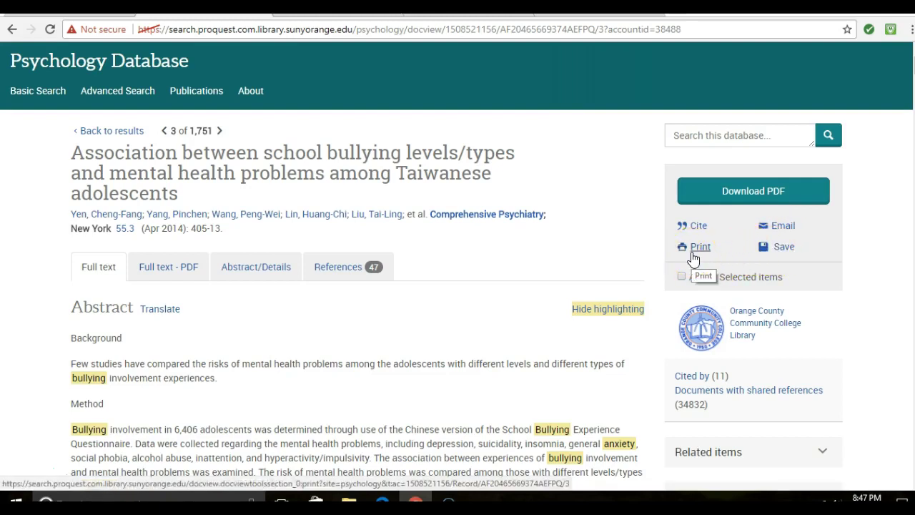
{"action": "left_click", "coordinate": [698, 227]}
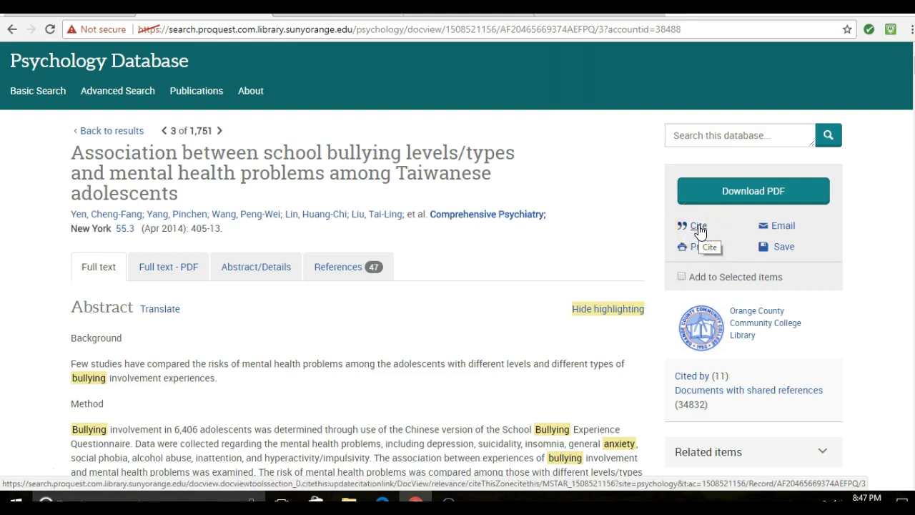
{"action": "left_click", "coordinate": [698, 228]}
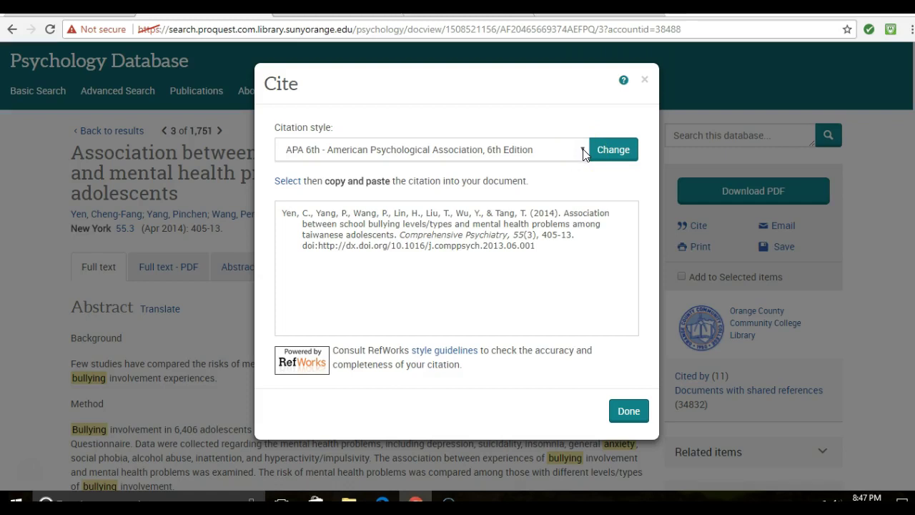
{"action": "left_click", "coordinate": [584, 153]}
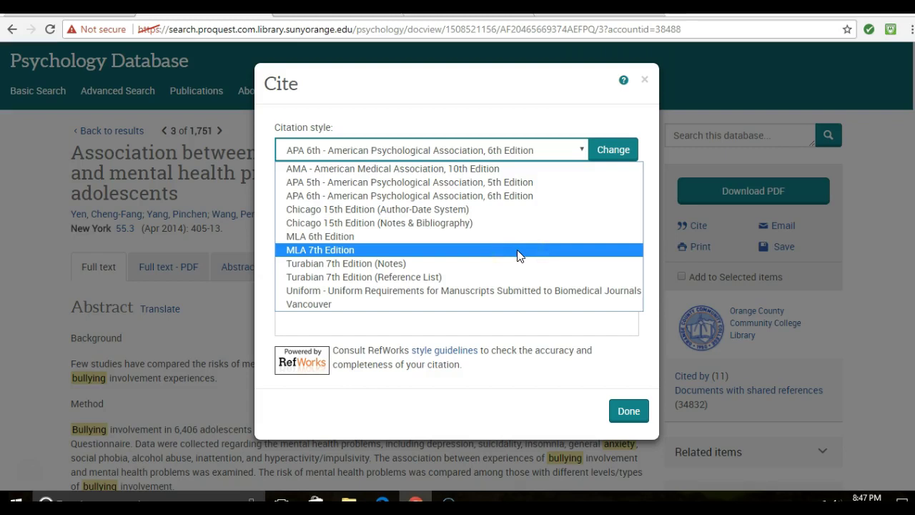
{"action": "left_click", "coordinate": [442, 196]}
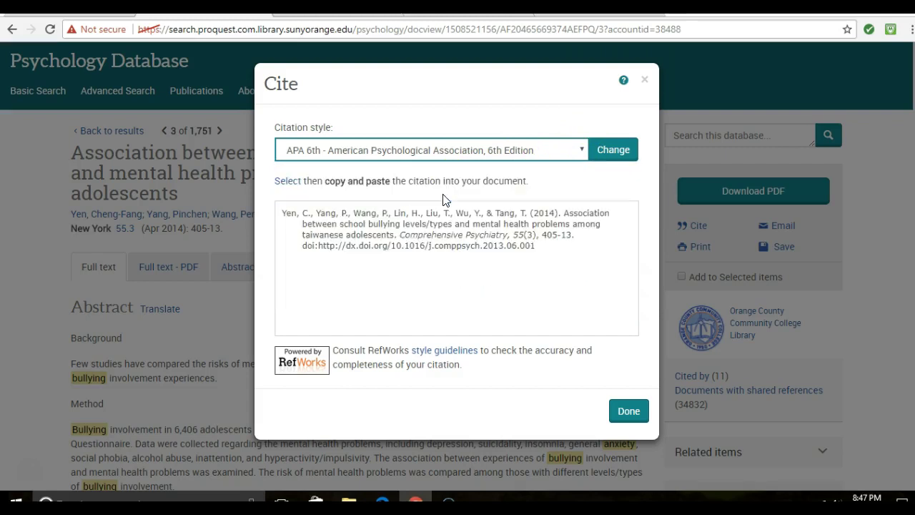
{"action": "left_click", "coordinate": [609, 149]}
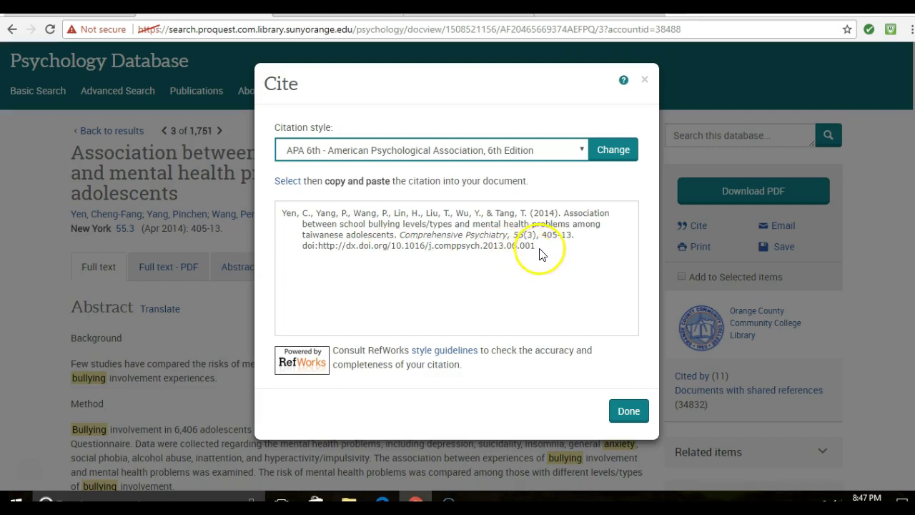
Select the complete text of the generated APA citation, then clear the selection.
{"action": "left_click_drag", "start_coordinate": [536, 246], "coordinate": [279, 206]}
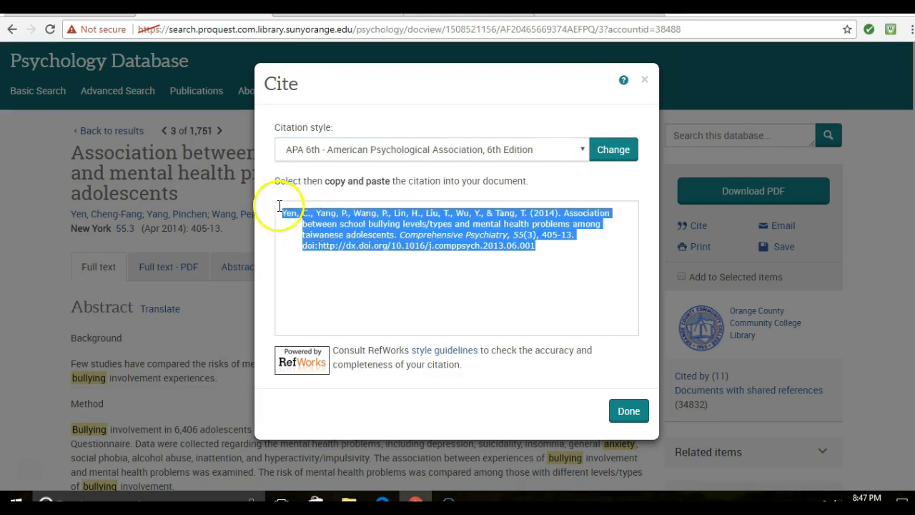
{"action": "left_click", "coordinate": [417, 241]}
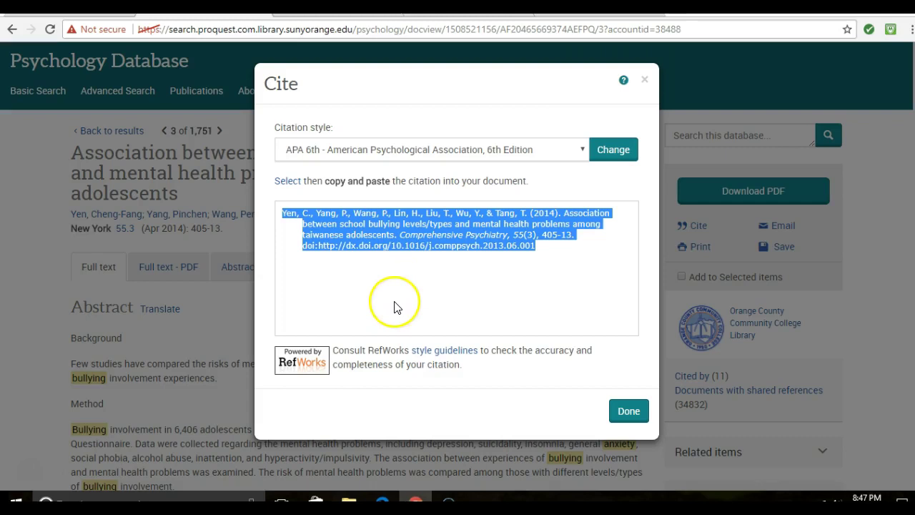
{"action": "left_click", "coordinate": [284, 216]}
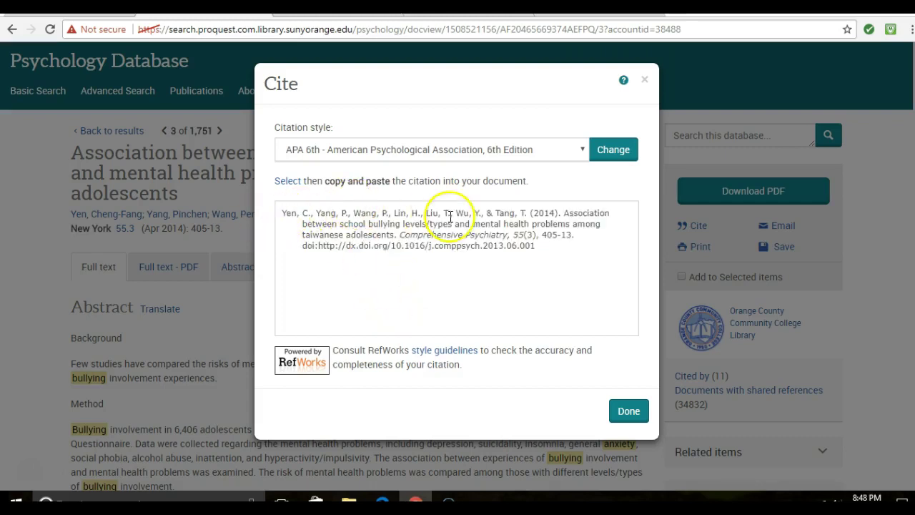